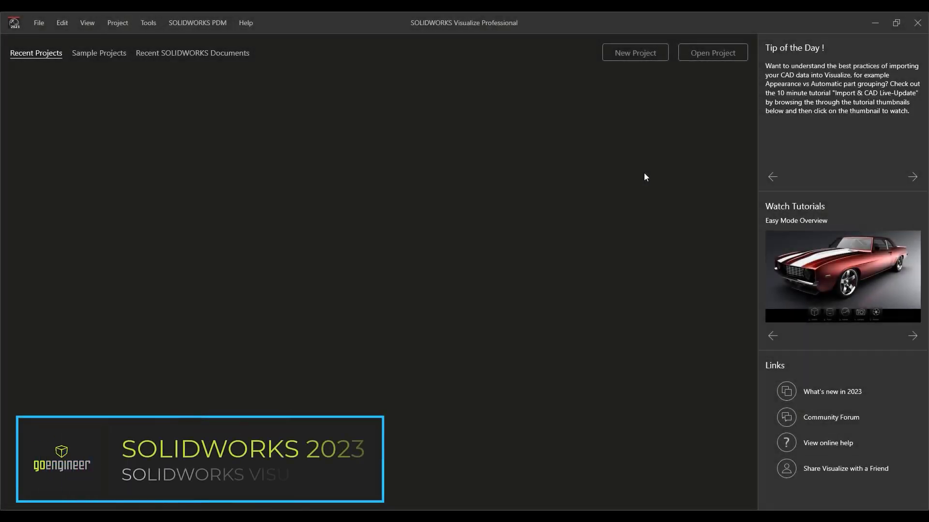
Open GoE Visualize.SLDASM as a new project, keeping Component/Part/Body part grouping.
click(713, 52)
click(517, 305)
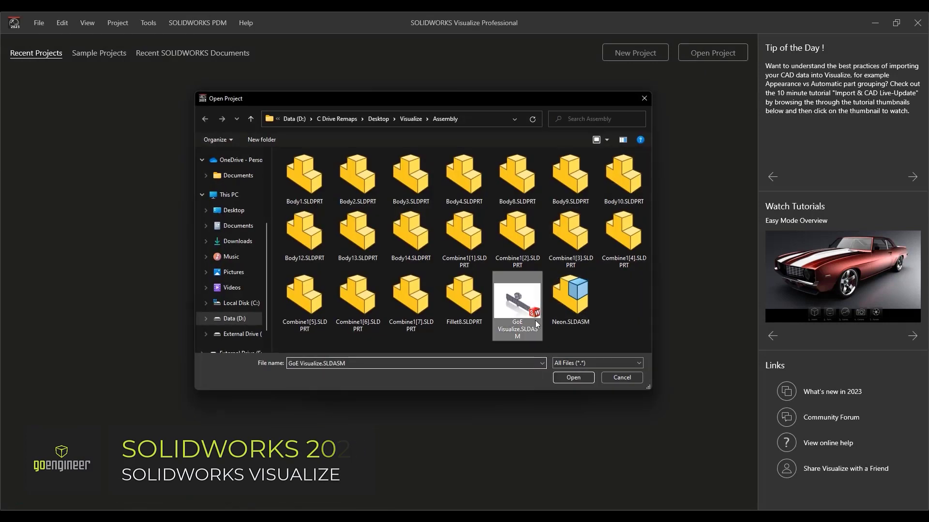
click(573, 378)
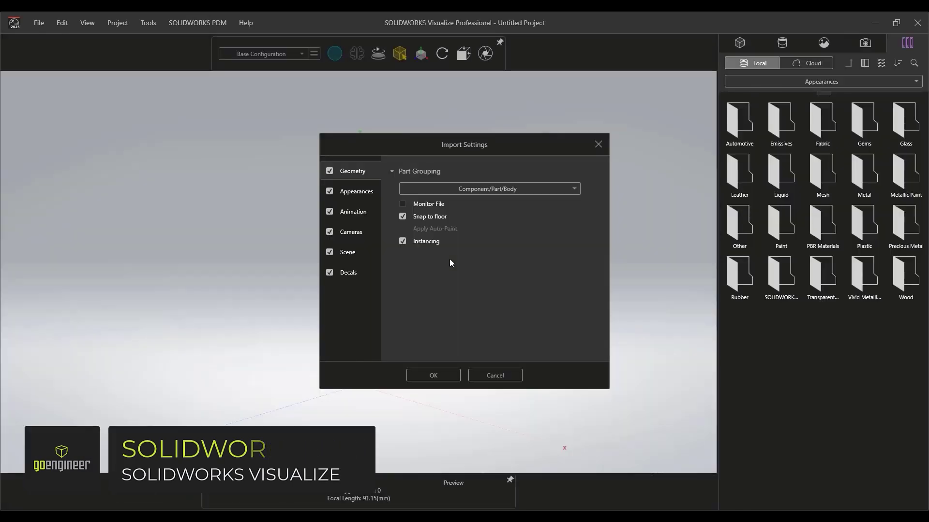
click(477, 190)
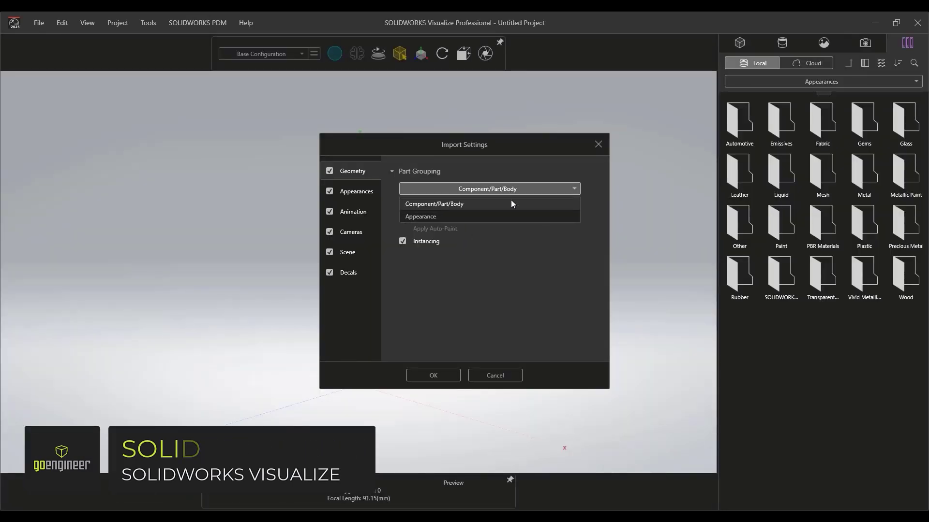
mouse_move(510, 204)
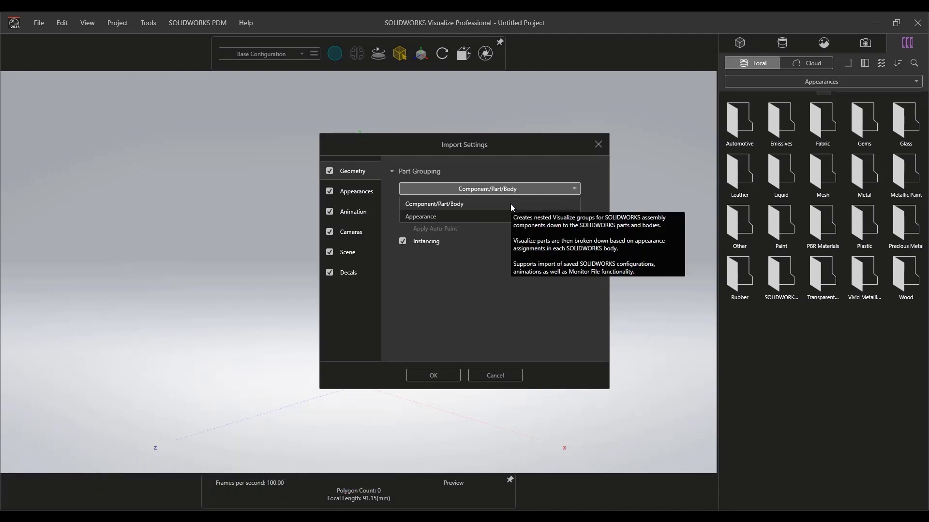
mouse_move(493, 217)
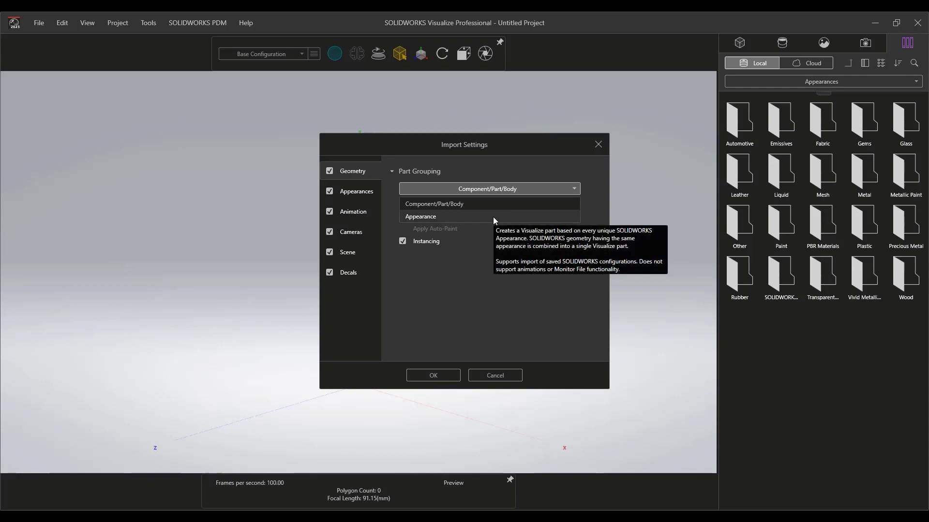
click(451, 374)
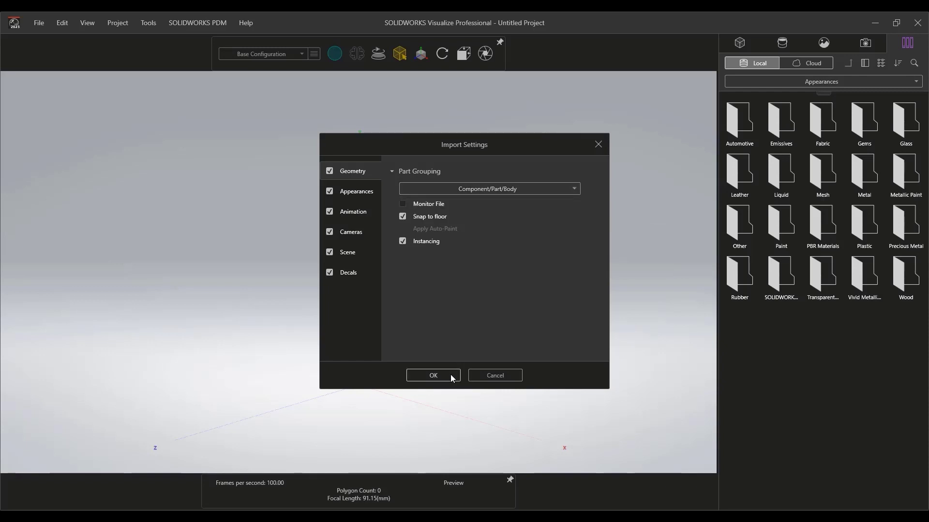
Load the imported model and set the camera aspect ratio to 16 x 9.
click(449, 376)
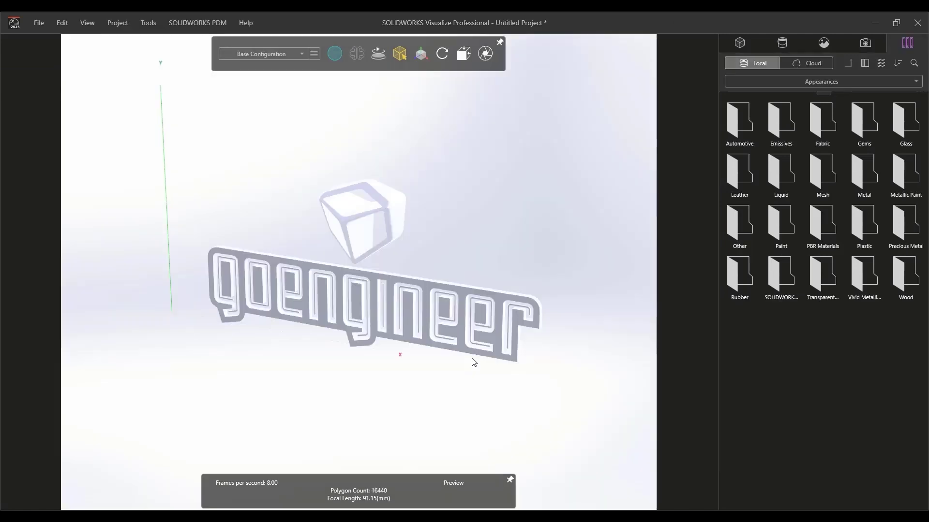
click(865, 43)
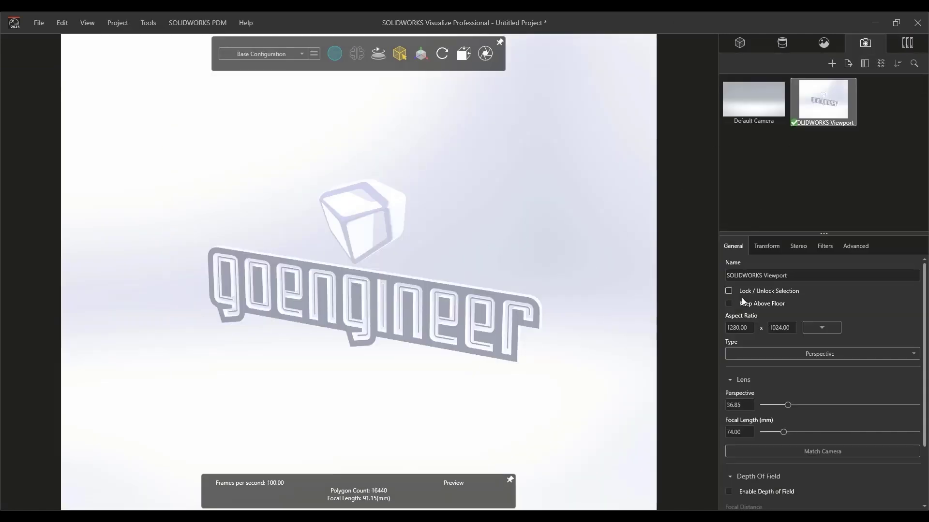
text(16)
key(Tab)
text(9)
key(Return)
Apply the Studio Soft Grey 12 backplate and High Contrast Ramp environment.
click(824, 43)
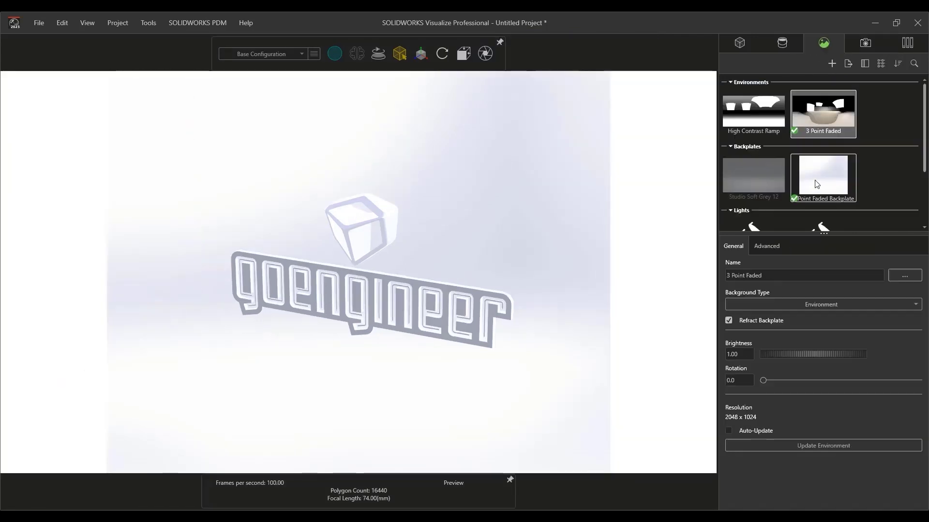
double_click(759, 180)
double_click(769, 128)
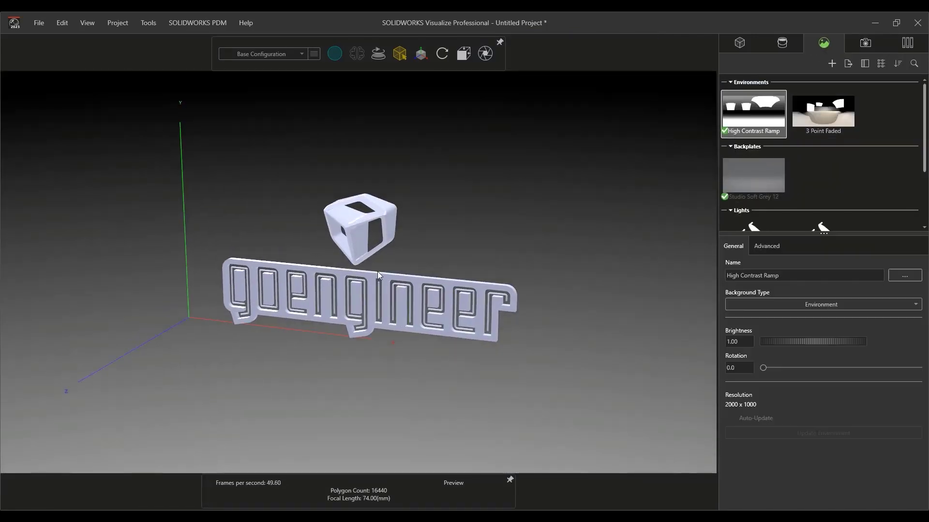
scroll(413, 248, up, 5)
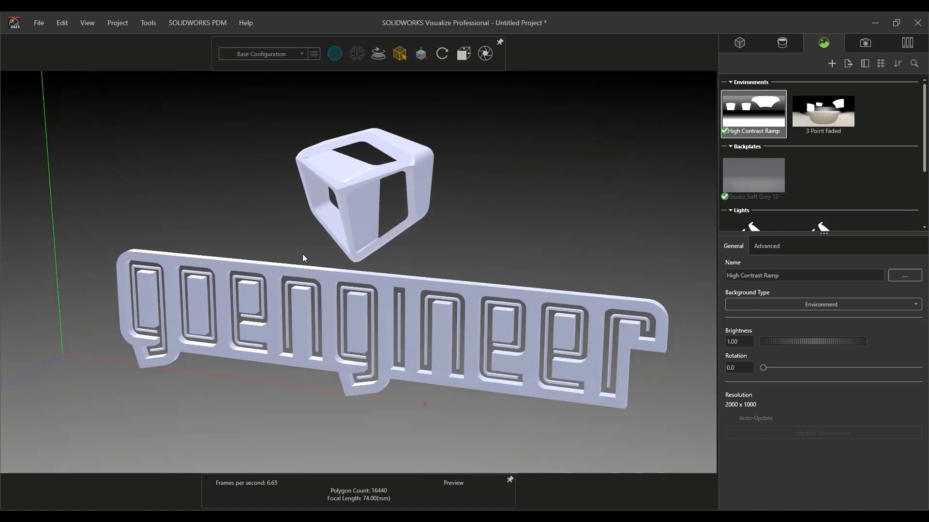
Expand the GoE Visualize assembly and Neon-1 part to list its bodies in the model tree.
click(740, 40)
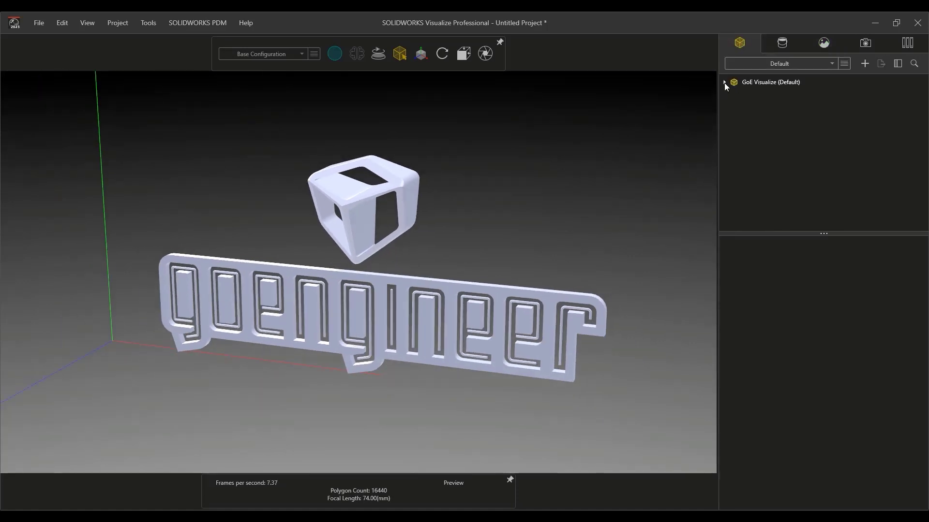
click(724, 83)
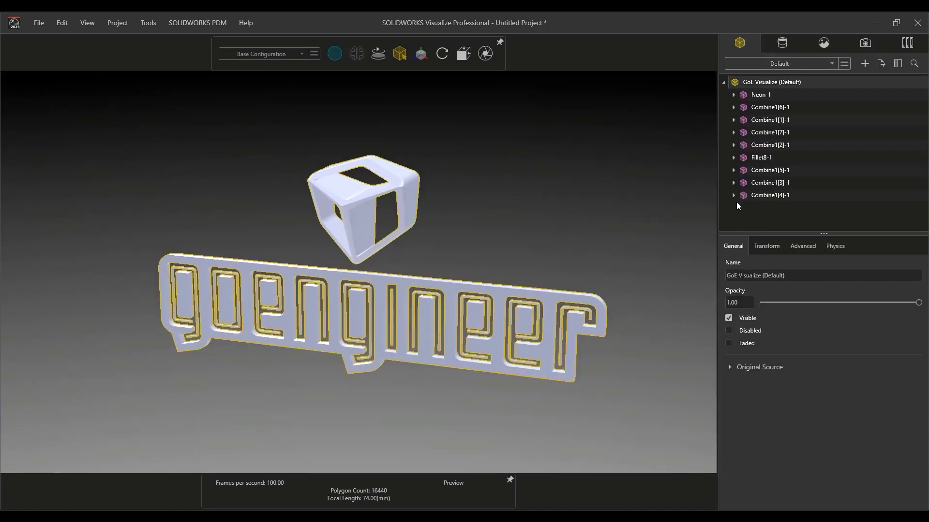
click(734, 94)
scroll(789, 131, down, 3)
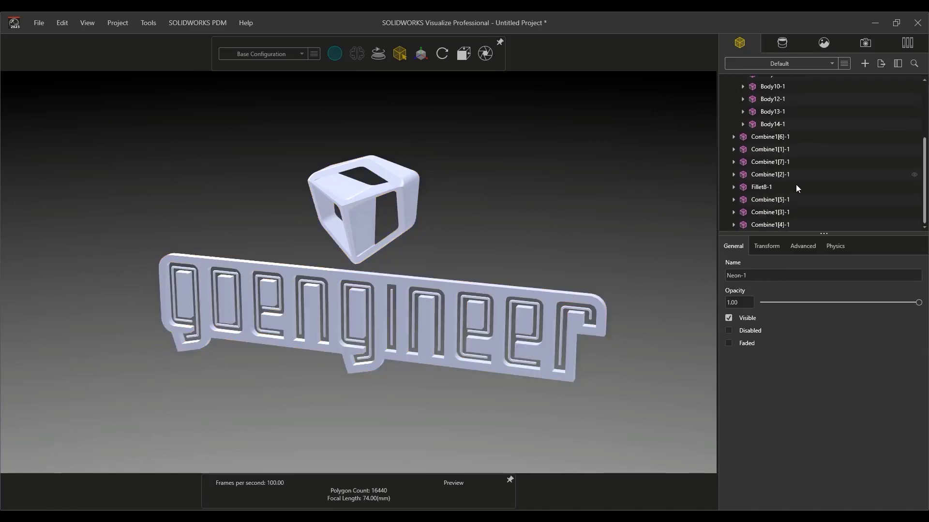
drag(824, 234, 824, 350)
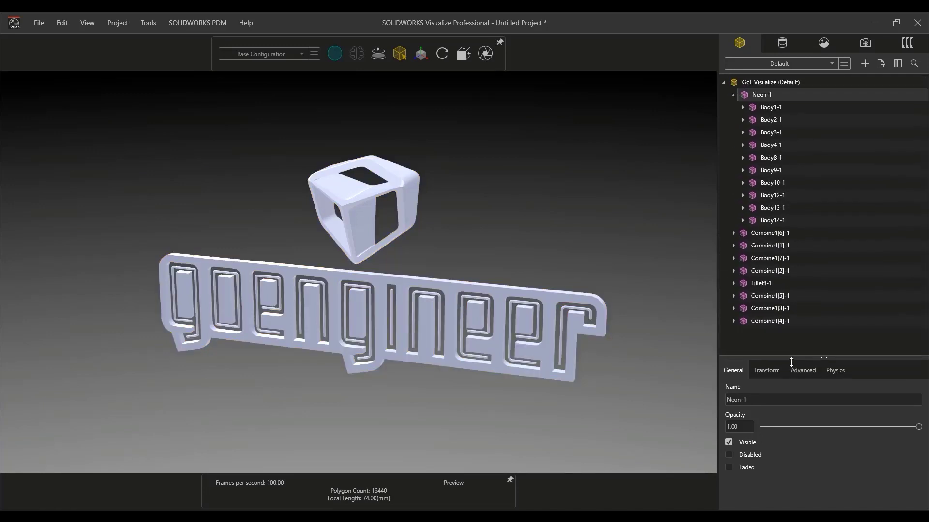
click(495, 509)
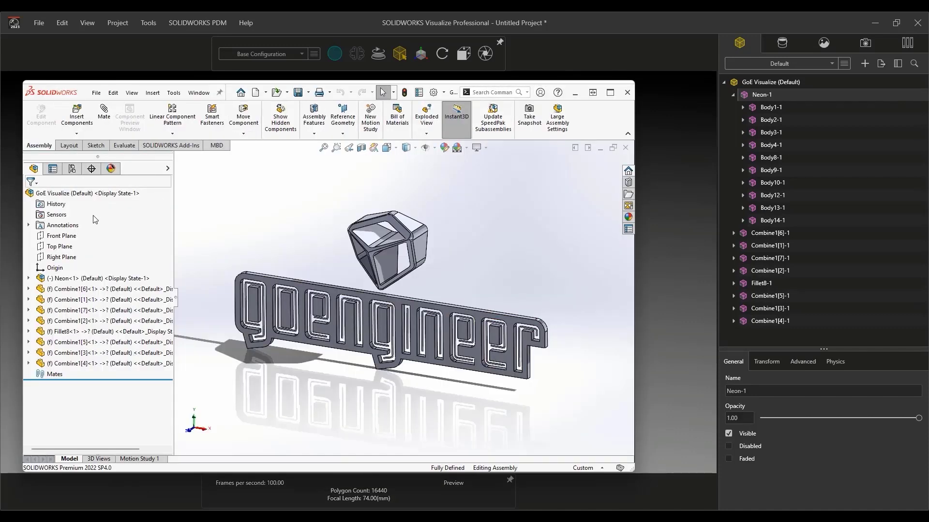
click(73, 278)
click(28, 278)
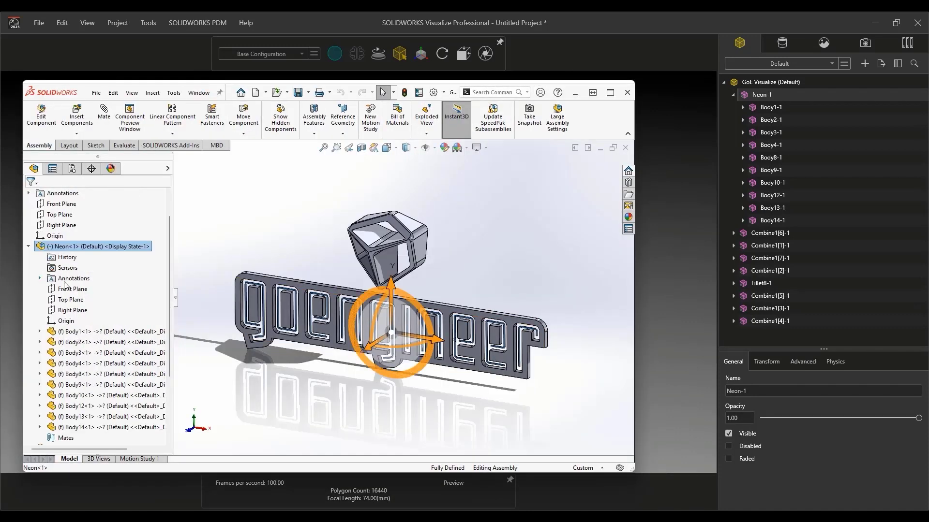
scroll(74, 283, down, 3)
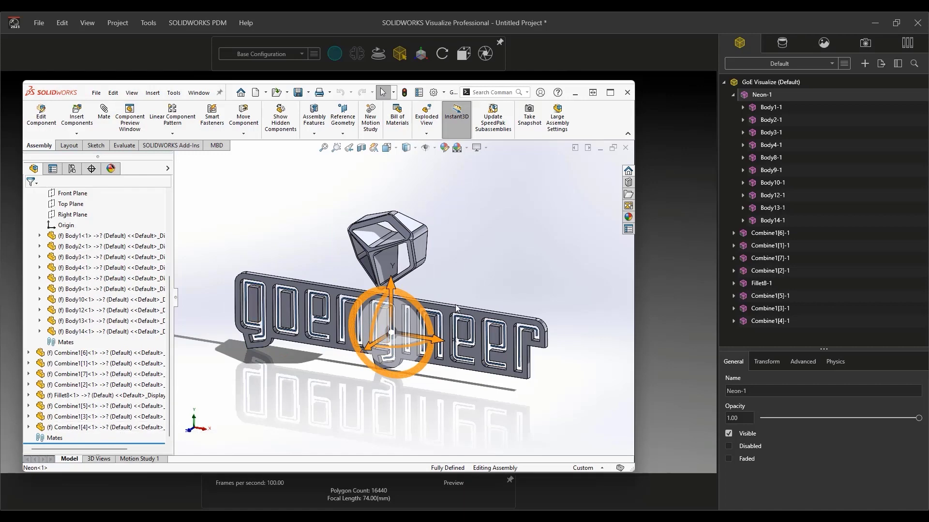
click(683, 24)
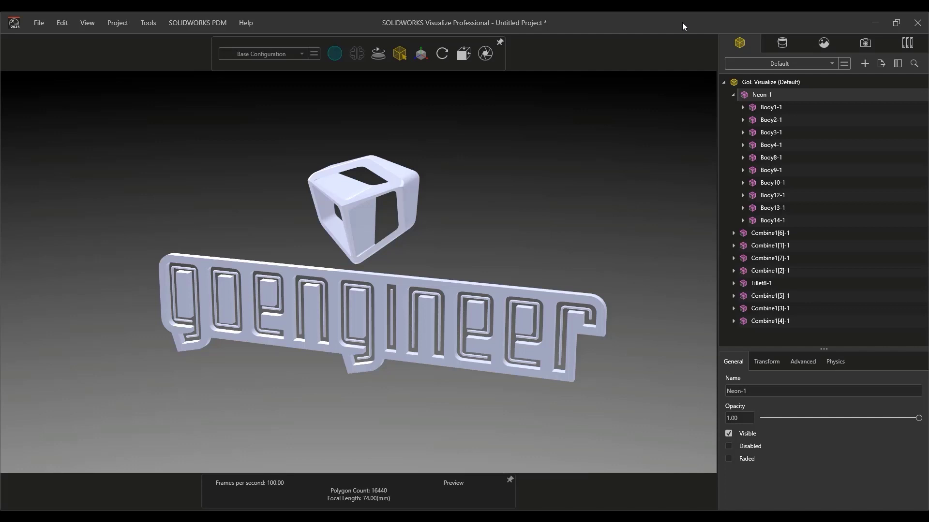
Close the current project, discarding unsaved changes.
click(39, 25)
click(71, 170)
click(461, 303)
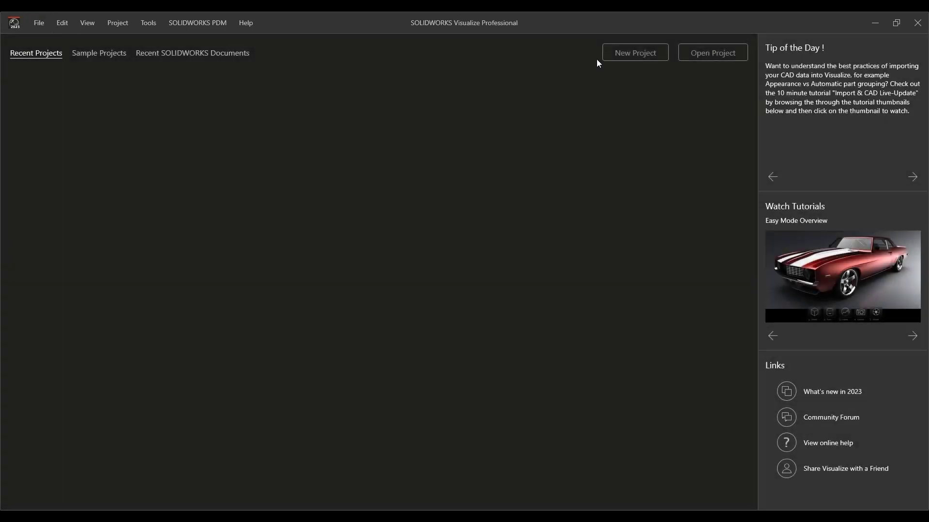
Open Scrapper.obj as a new project, keeping Automatic part grouping.
click(697, 54)
click(411, 119)
click(358, 176)
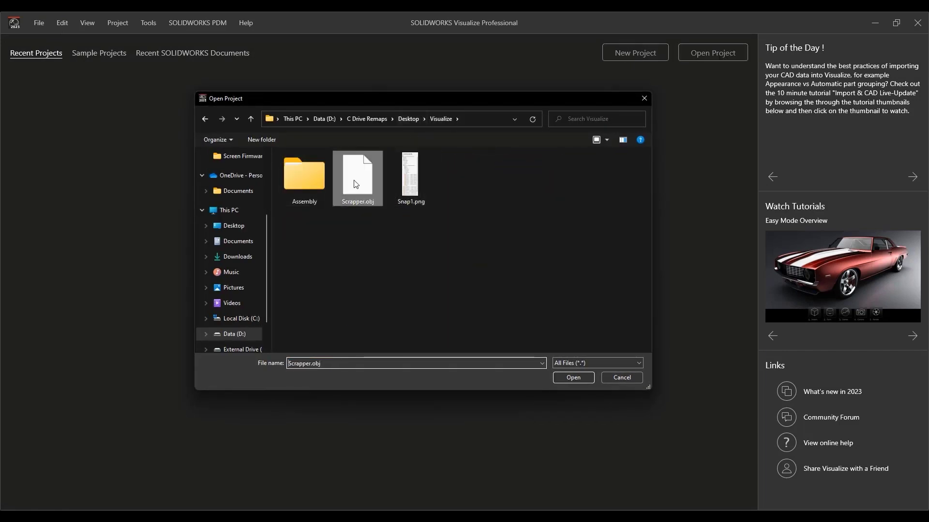
click(573, 378)
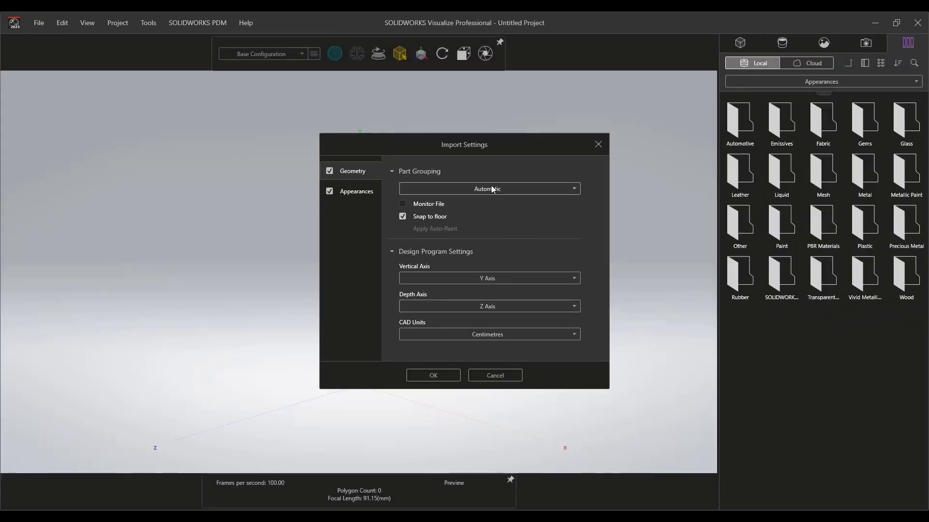
click(494, 189)
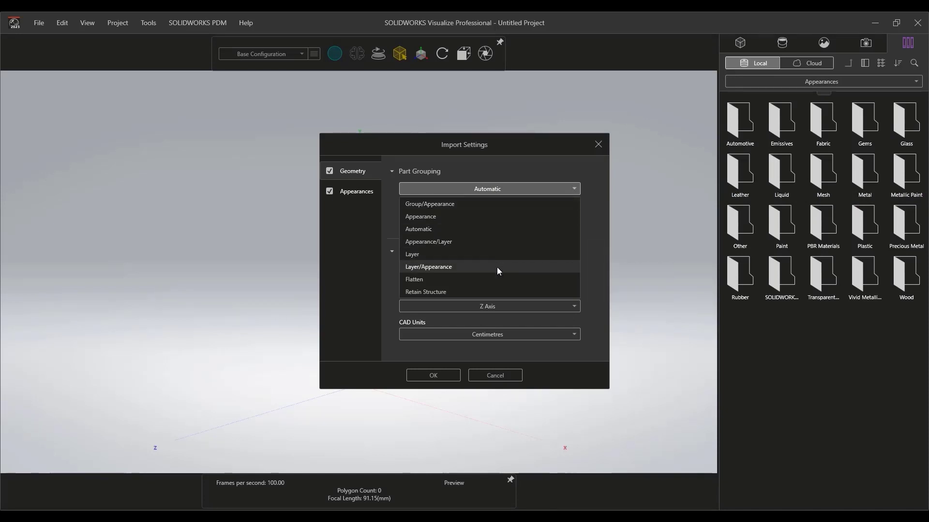
click(460, 379)
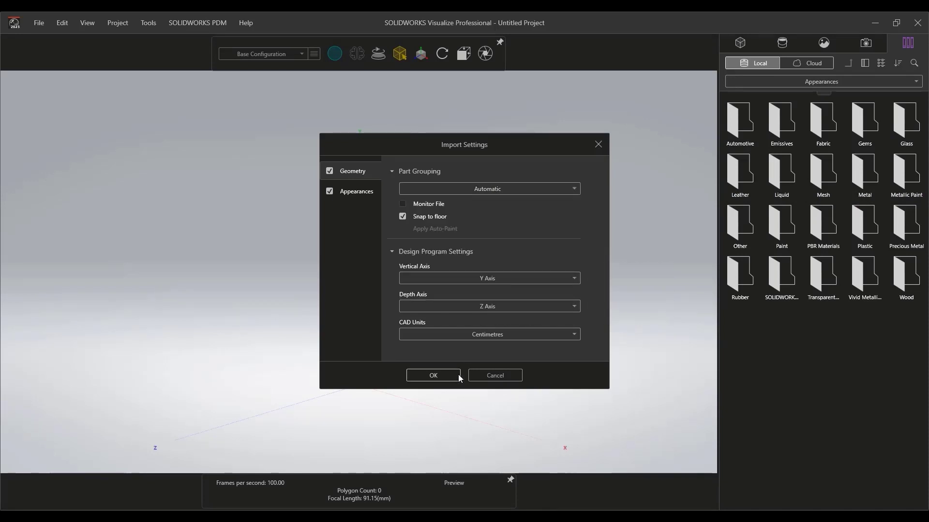
click(454, 376)
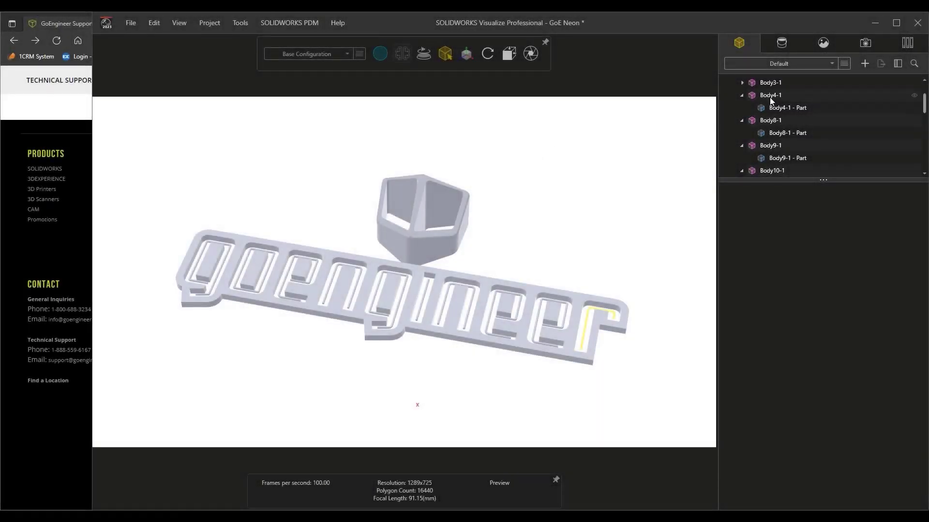
Select the Fluorescent Yellow appearance and open its colour picker, moved higher over the viewport.
click(787, 42)
click(743, 120)
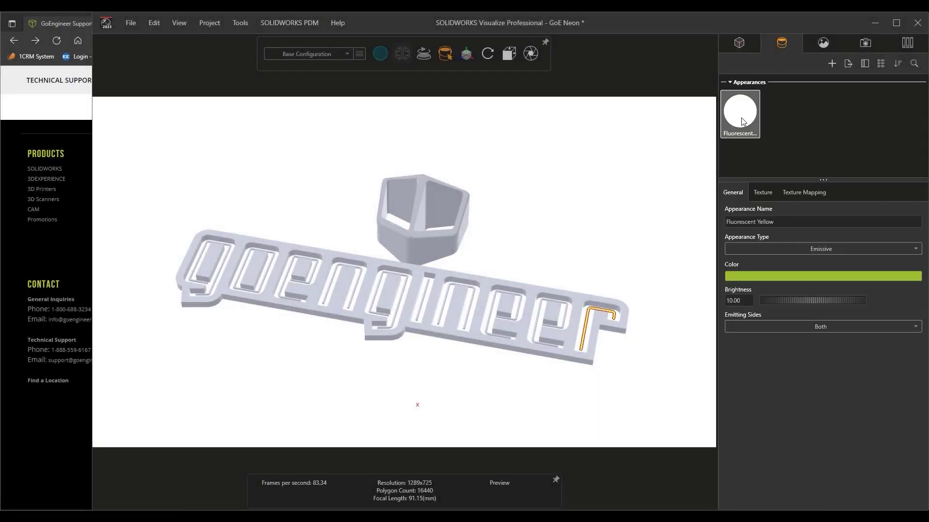
click(751, 276)
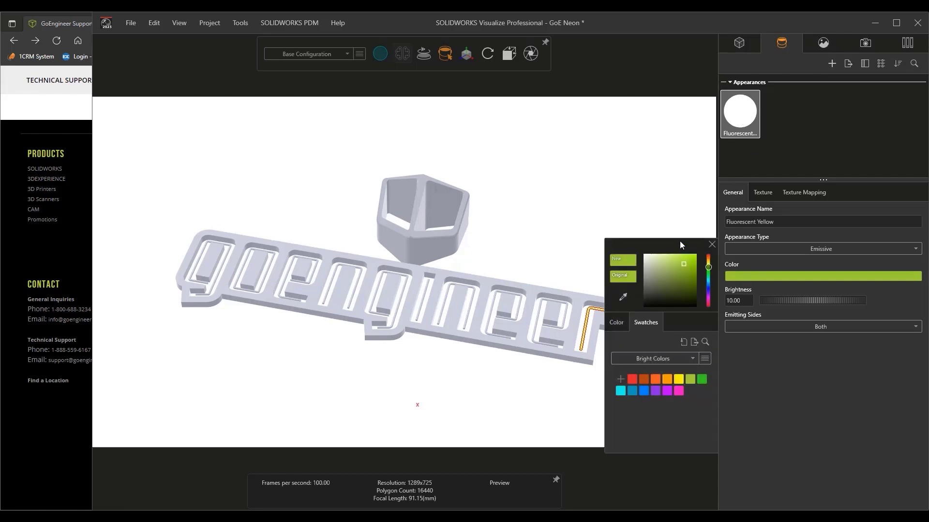
drag(666, 124, 649, 78)
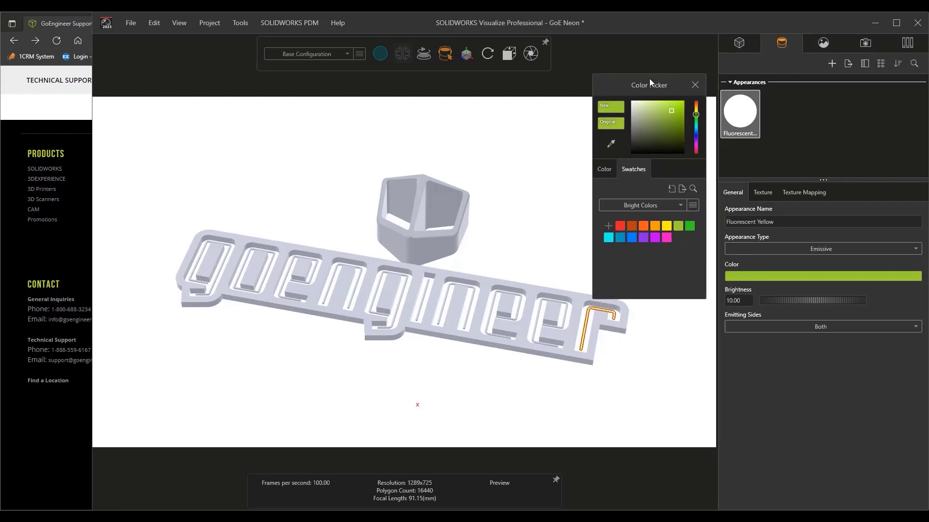
Switch the colour picker to swatch palettes and open the Import Swatch Palette window.
click(604, 170)
click(638, 172)
click(673, 190)
Check the importable palette file types, then cancel the swatch palette import.
drag(469, 28, 562, 119)
click(599, 381)
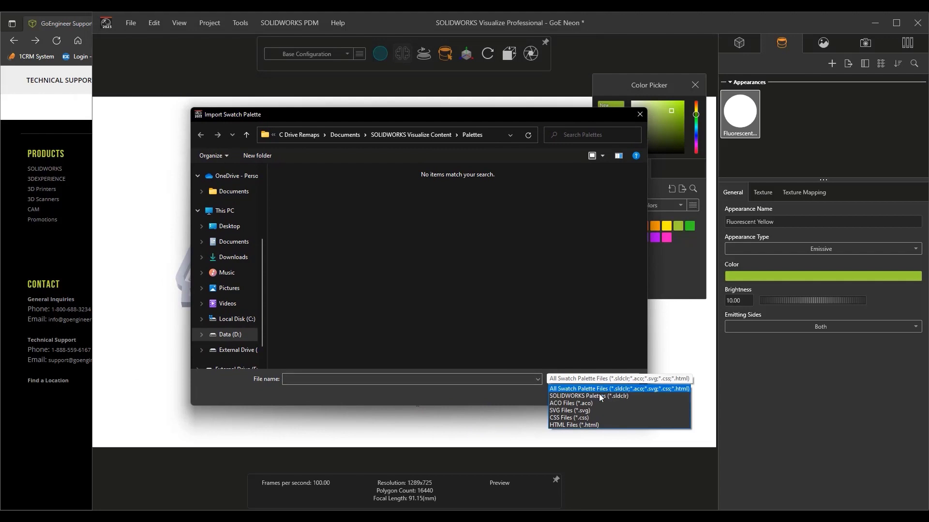
click(599, 355)
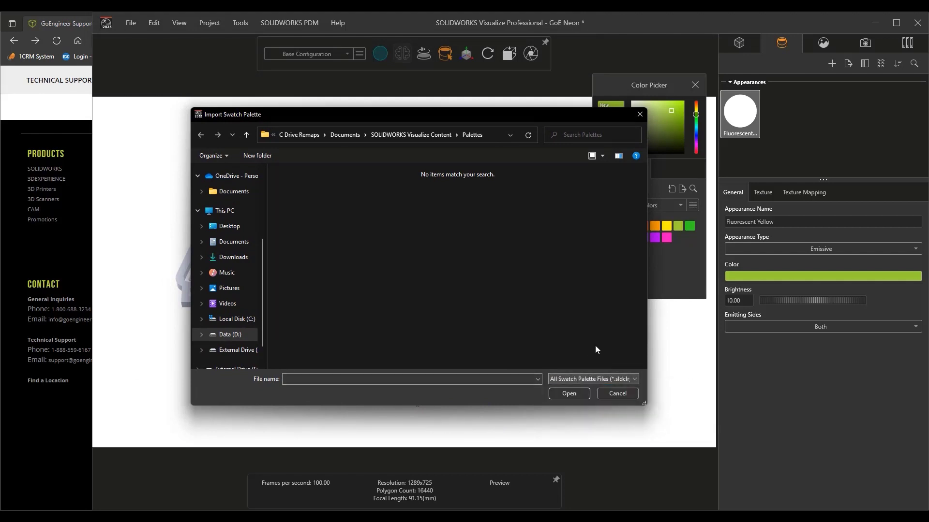
click(615, 394)
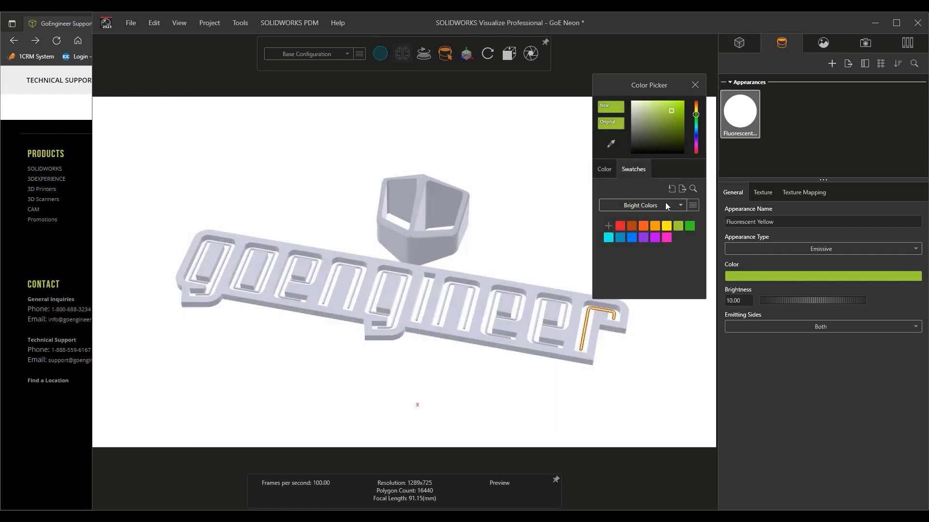
Keep the Bright Colors palette and open the swatch search box.
click(665, 204)
click(644, 206)
click(693, 189)
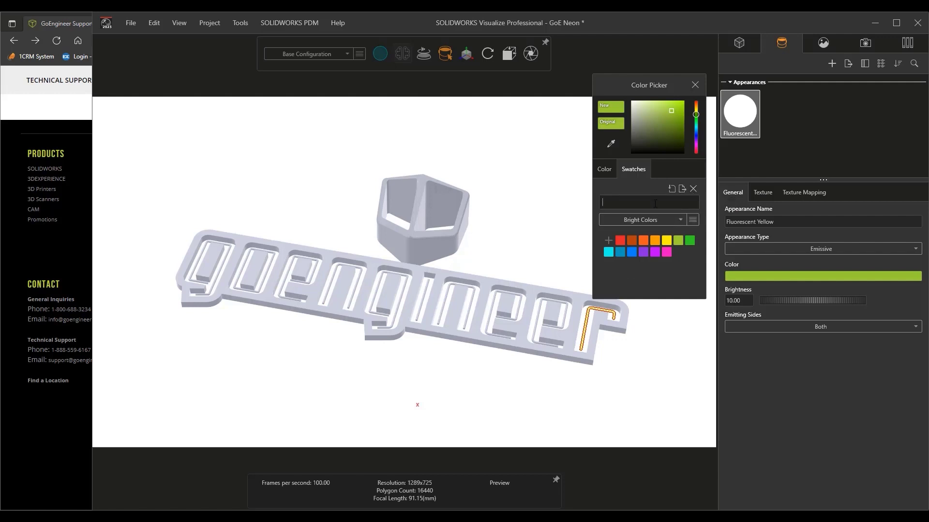
Close the swatch search and try RGB, hue and eyedropper changes on the Fluorescent Yellow colour.
click(693, 189)
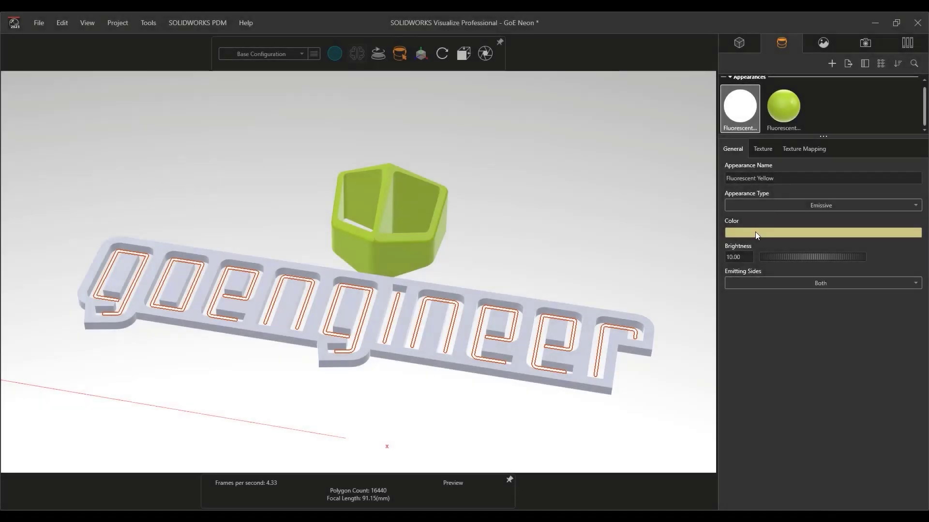
click(745, 232)
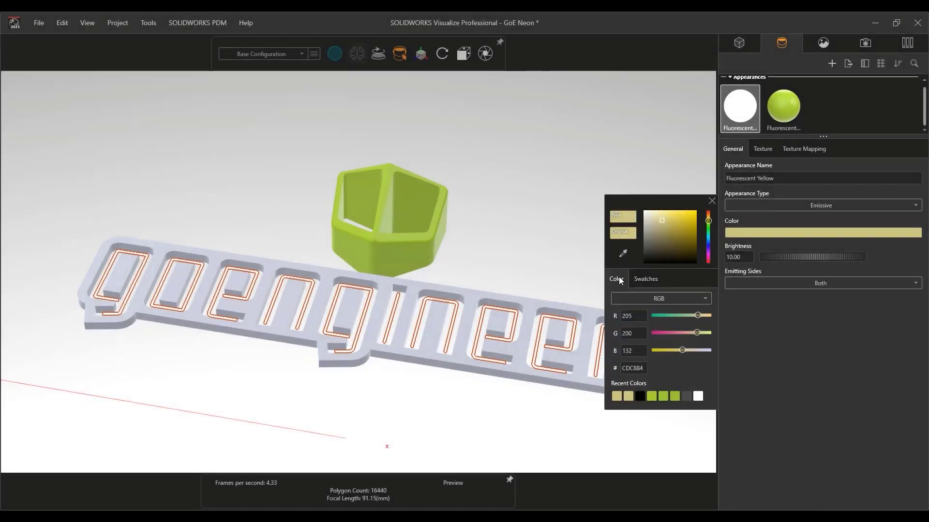
click(632, 297)
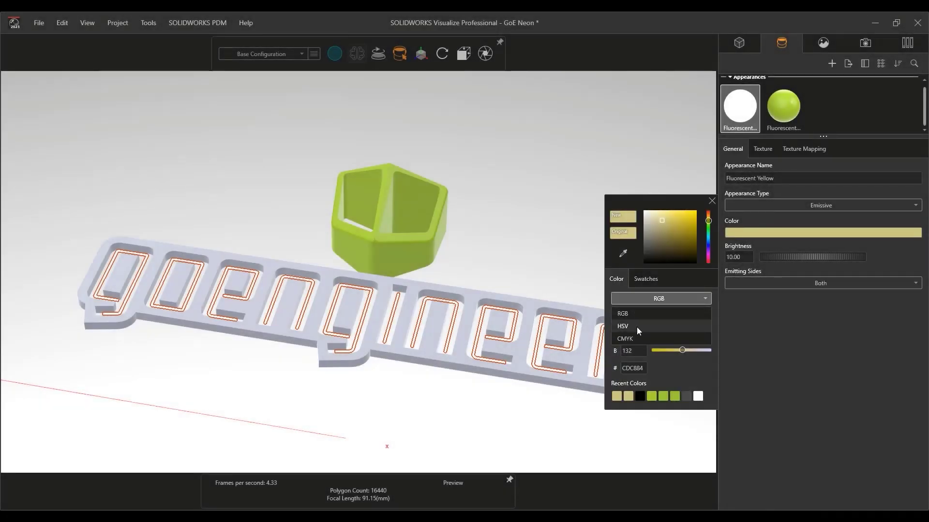
click(639, 301)
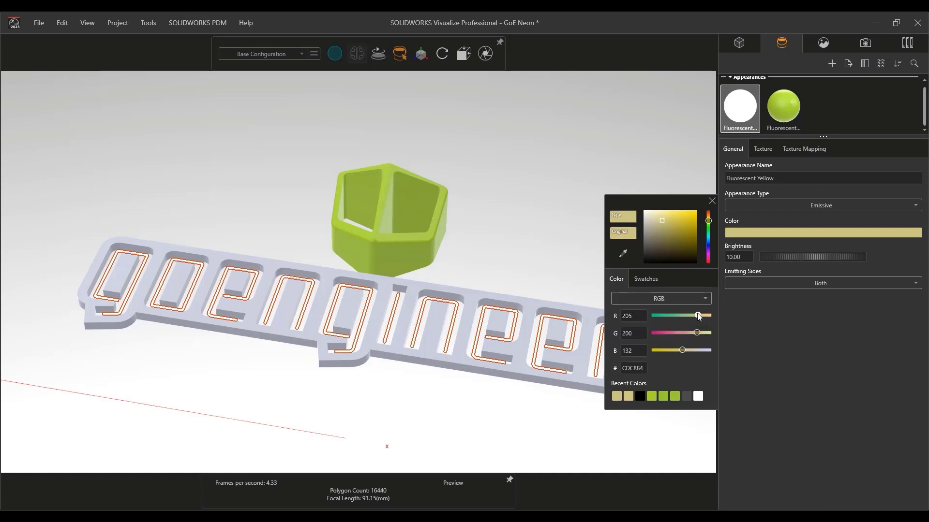
drag(698, 316, 691, 350)
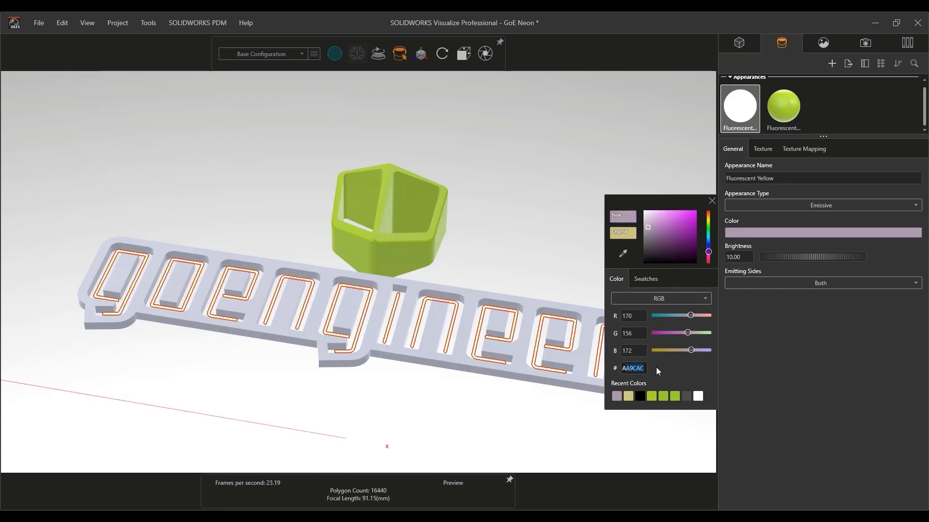
drag(709, 263, 709, 227)
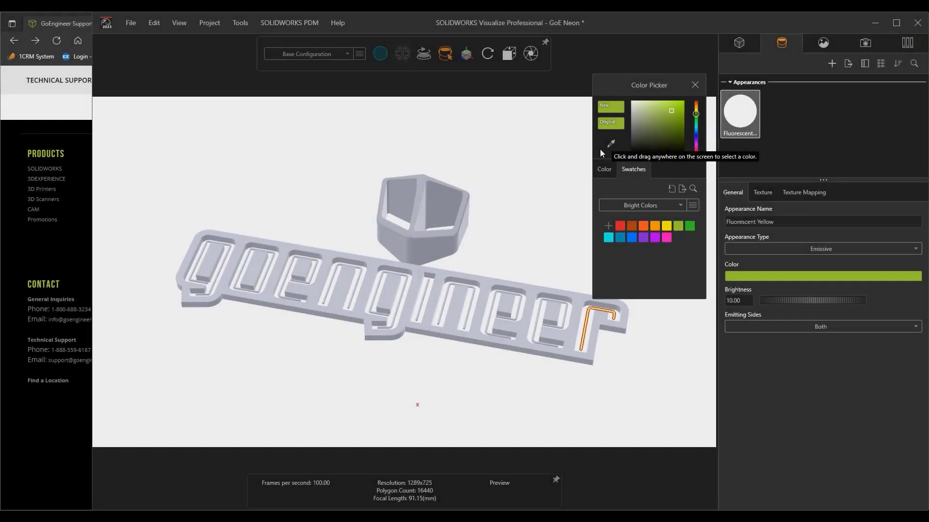
drag(611, 144, 62, 152)
drag(643, 82, 650, 56)
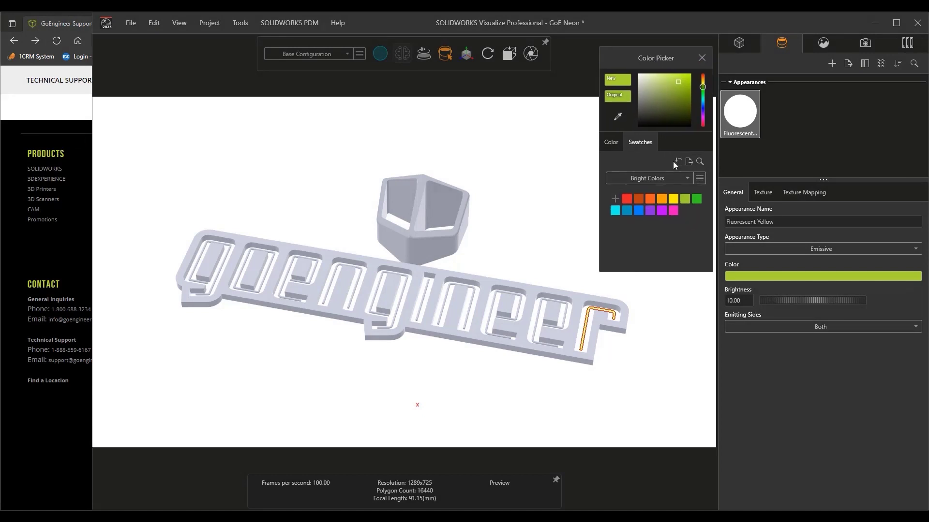
Create a new palette named Swatch Palette, add the current green as a swatch, and lock it.
click(701, 179)
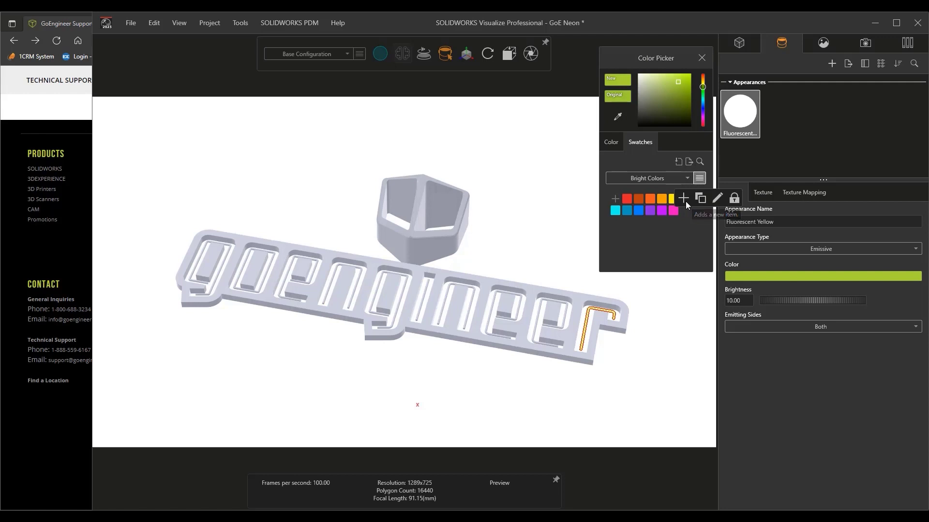
click(686, 201)
click(700, 179)
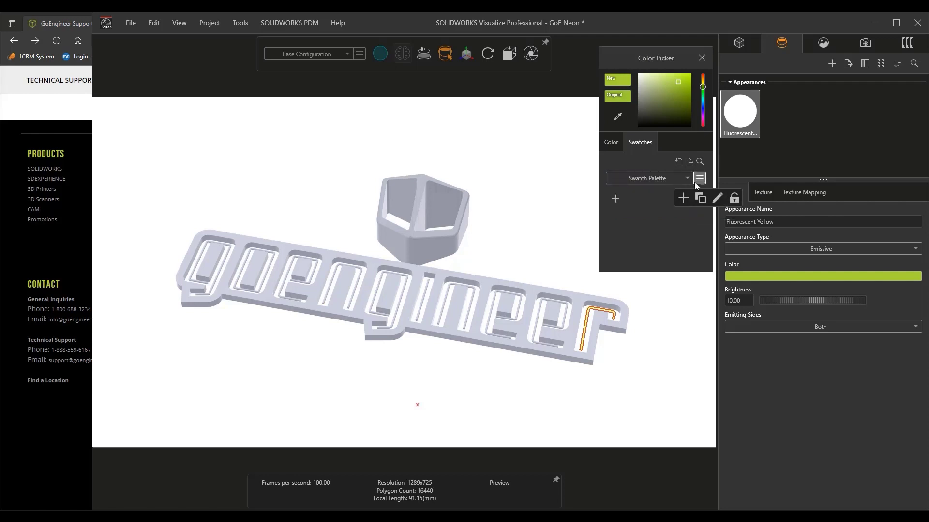
click(616, 199)
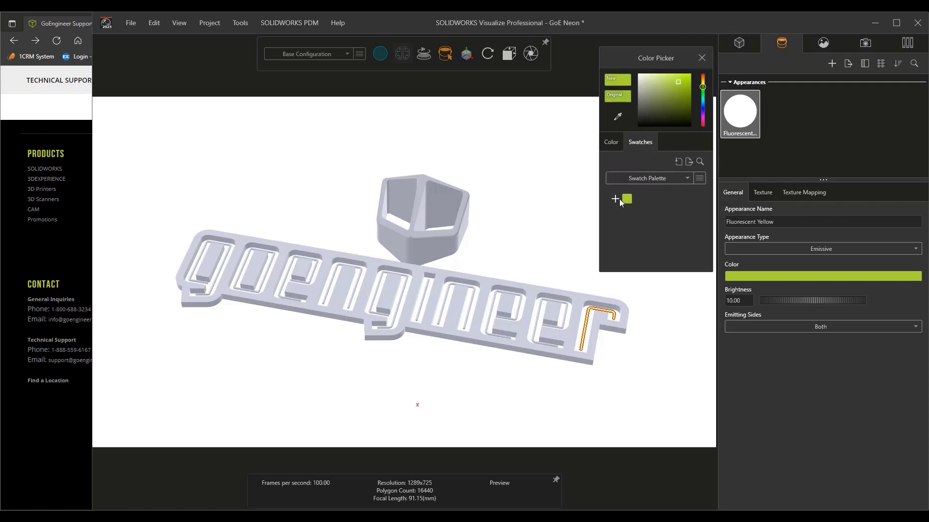
click(699, 179)
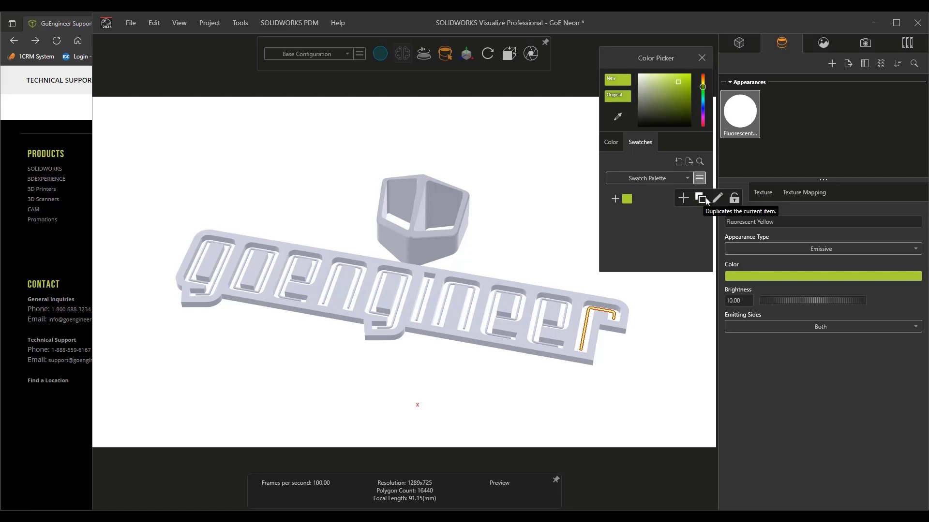
click(735, 200)
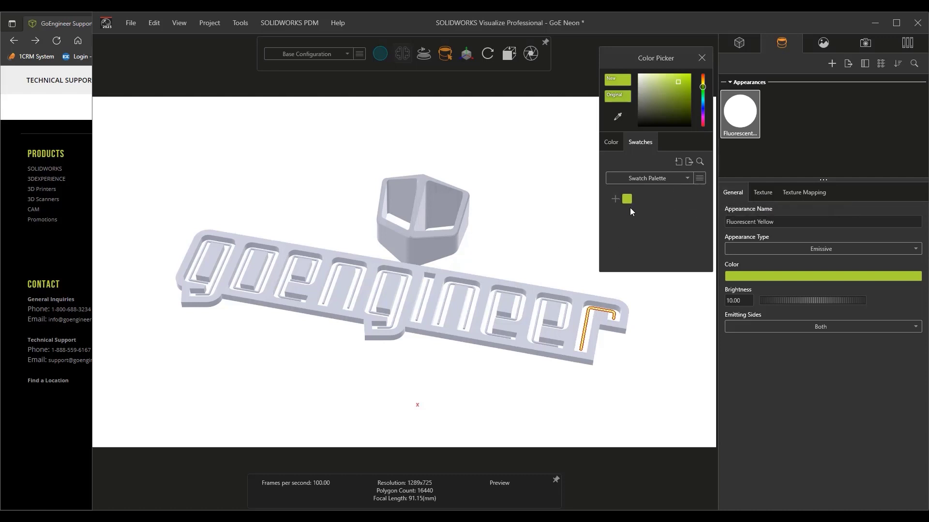
Clear the selection, reselect Fluorescent Yellow, and close the colour picker.
click(524, 208)
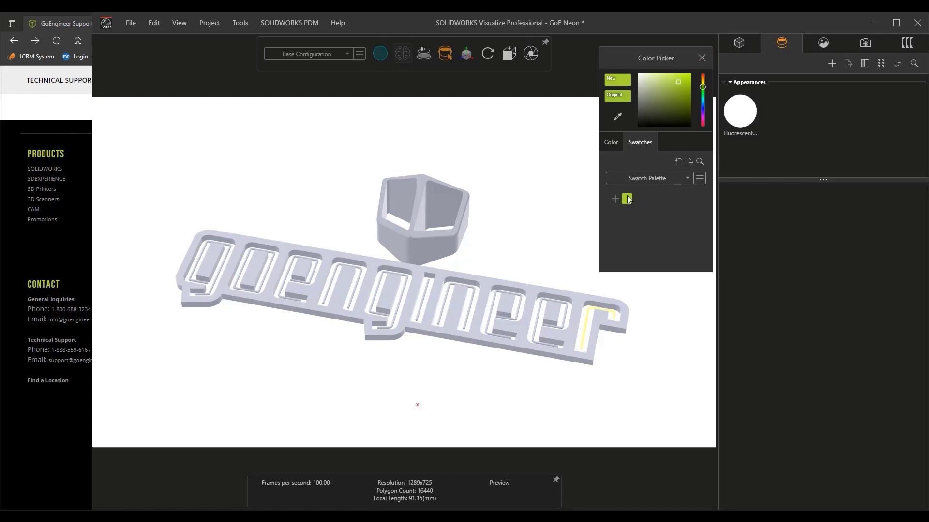
click(740, 112)
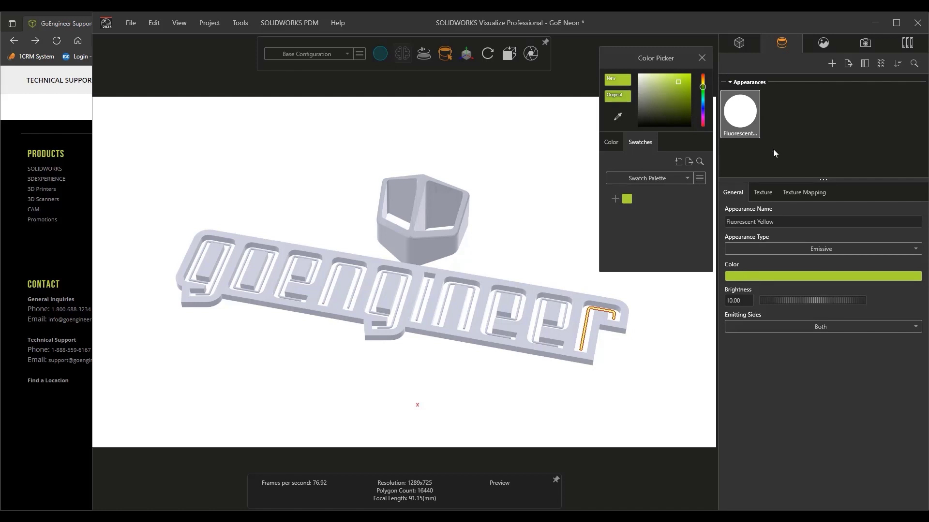
click(773, 149)
Copy the neon appearance from the letter r onto the n, g, n and e strips.
click(702, 58)
click(585, 334)
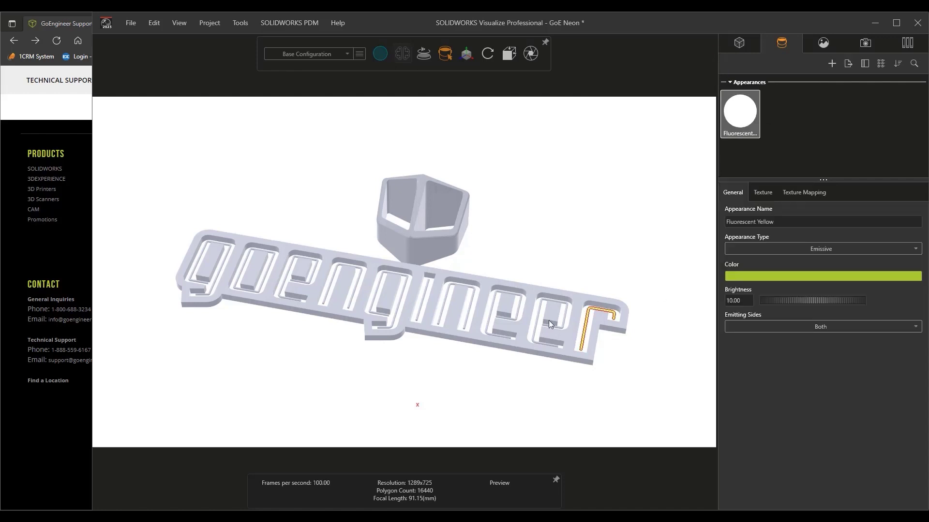
click(441, 312)
click(399, 306)
click(351, 297)
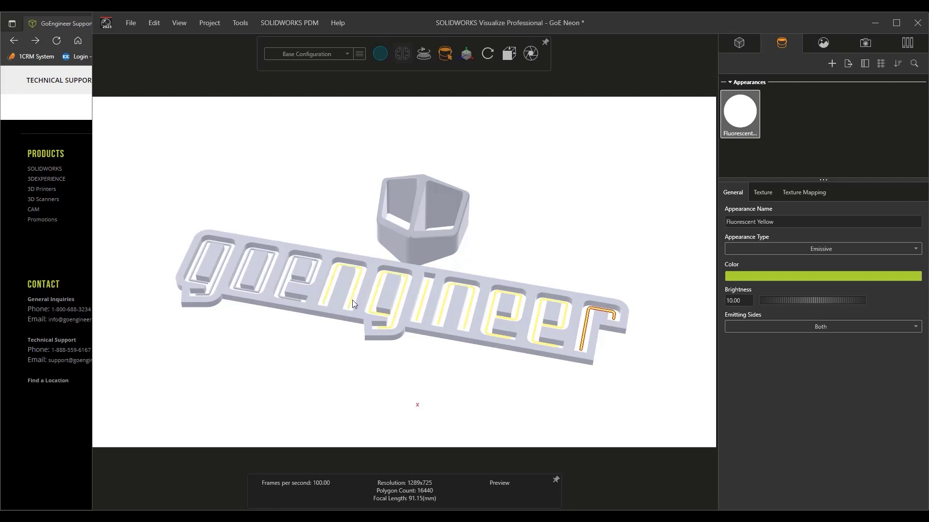
click(310, 280)
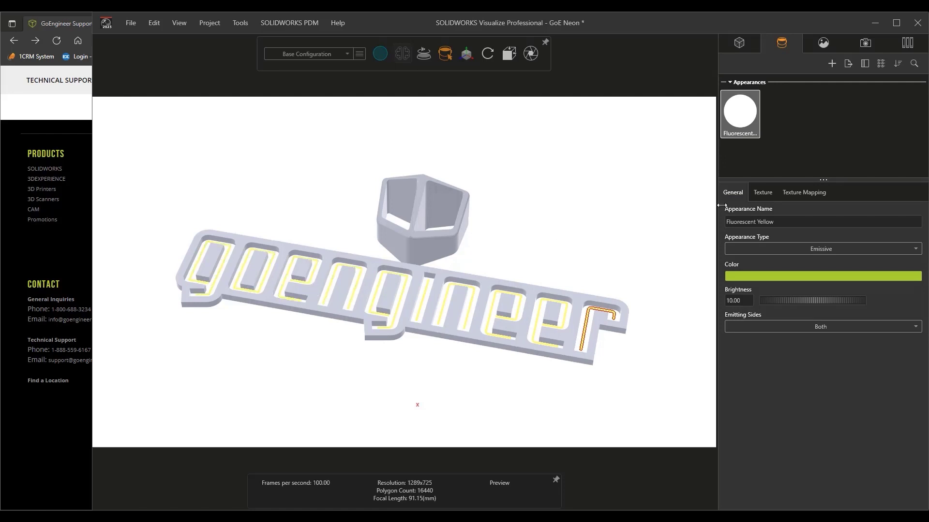
Duplicate Fluorescent Yellow as Fluorescent Yellow 2 and change its type from Emissive to Generic.
click(843, 141)
click(752, 131)
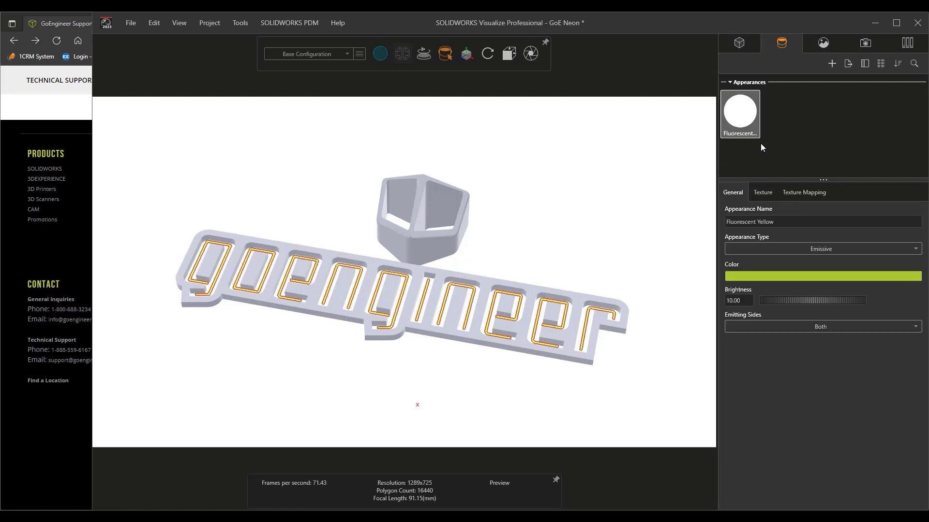
click(819, 124)
click(747, 118)
key(ctrl+v)
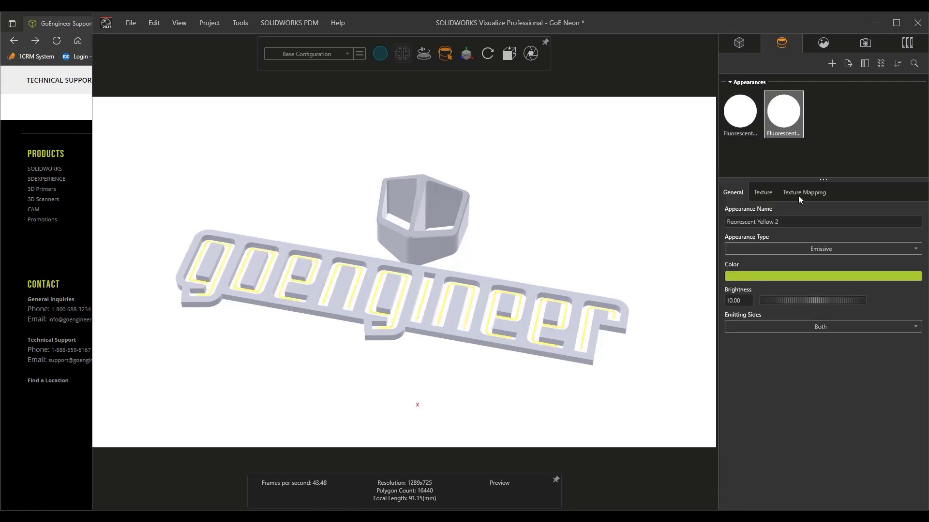
click(821, 248)
click(774, 302)
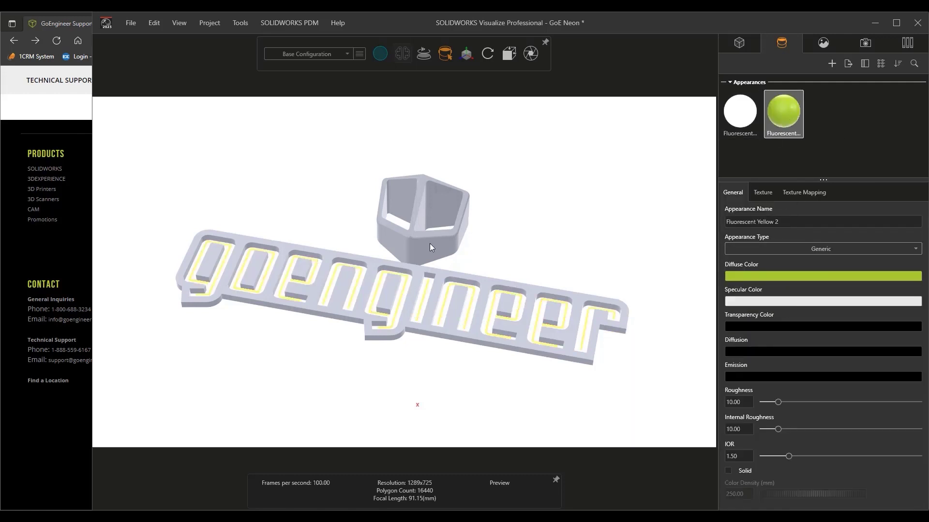
Apply Fluorescent Yellow 2 to the cup and set the environment background colour to black.
drag(432, 247, 448, 239)
click(381, 53)
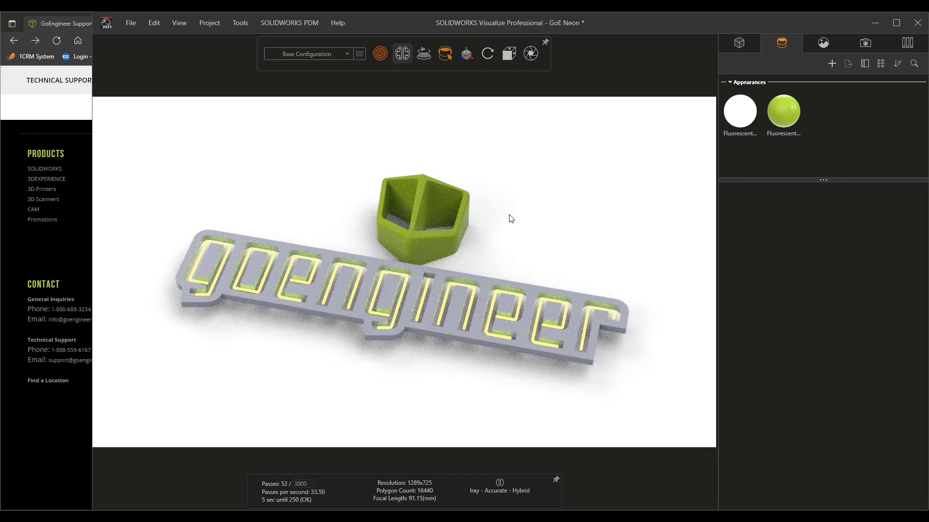
click(828, 43)
click(774, 249)
click(773, 263)
click(774, 276)
drag(654, 279, 648, 305)
click(690, 237)
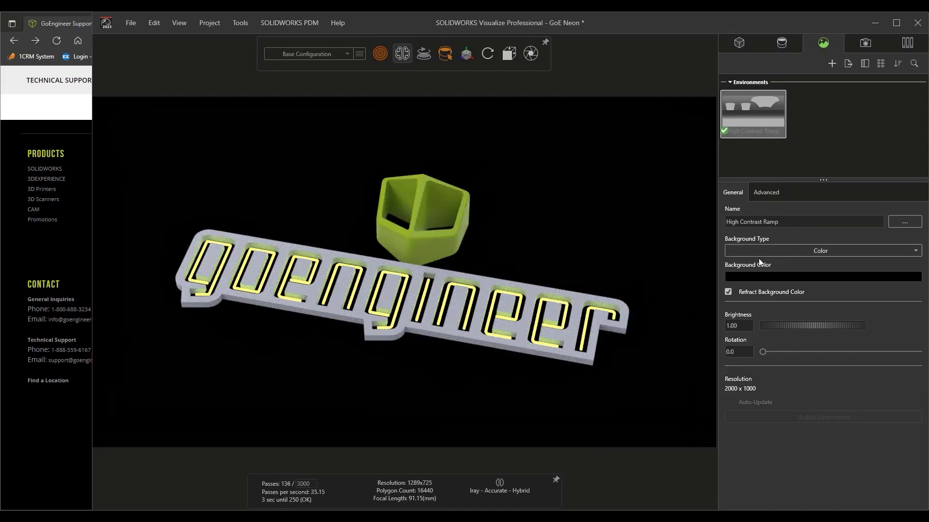
Try an environment brightness of 0, then undo to restore the original brightness.
double_click(739, 325)
text(0)
key(Return)
click(896, 23)
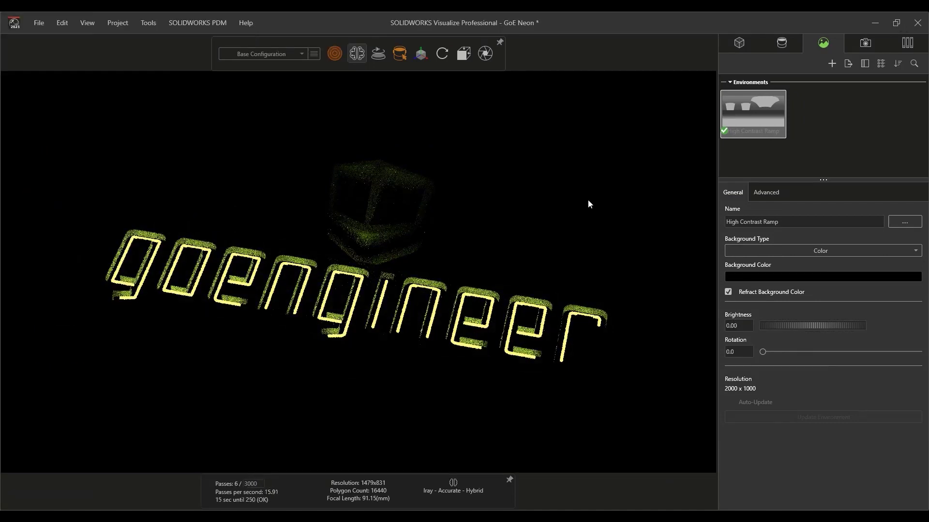
key(ctrl+z)
Set the viewport render mode to Accurate, passing briefly through Fast.
click(781, 42)
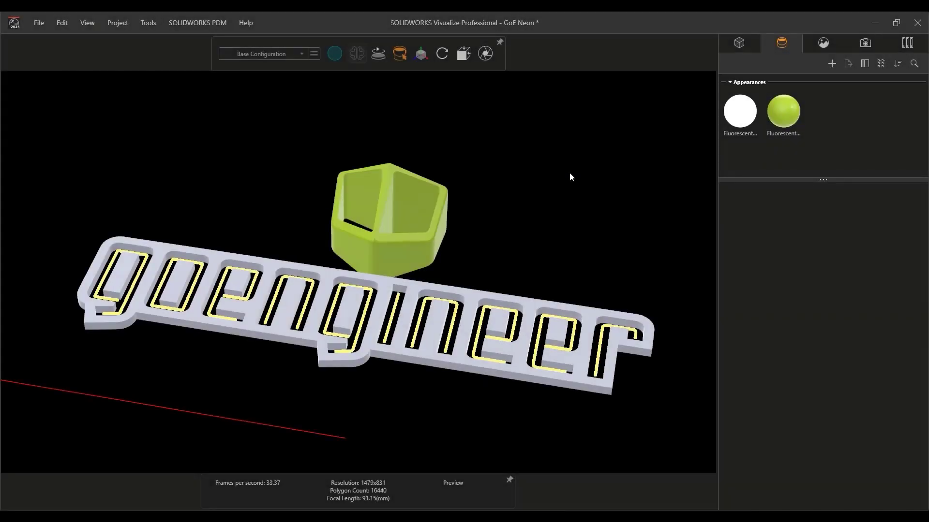
click(335, 54)
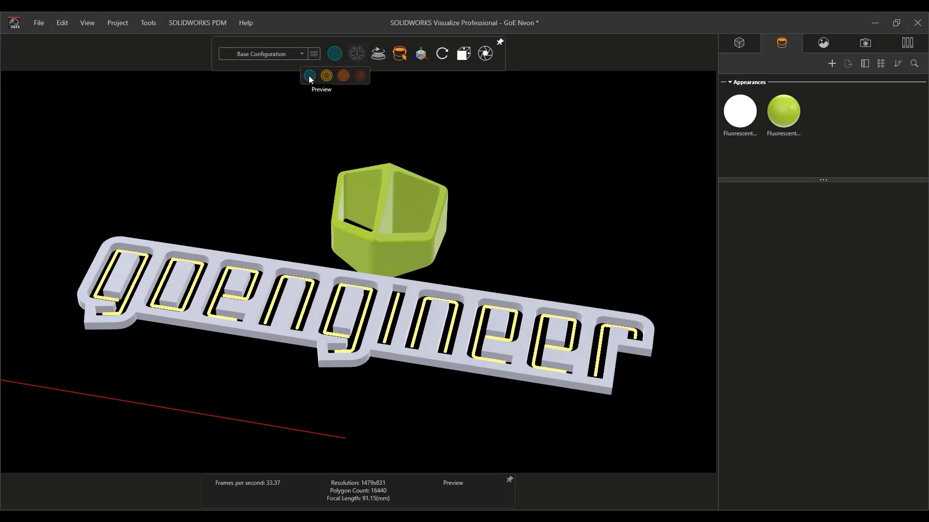
click(323, 76)
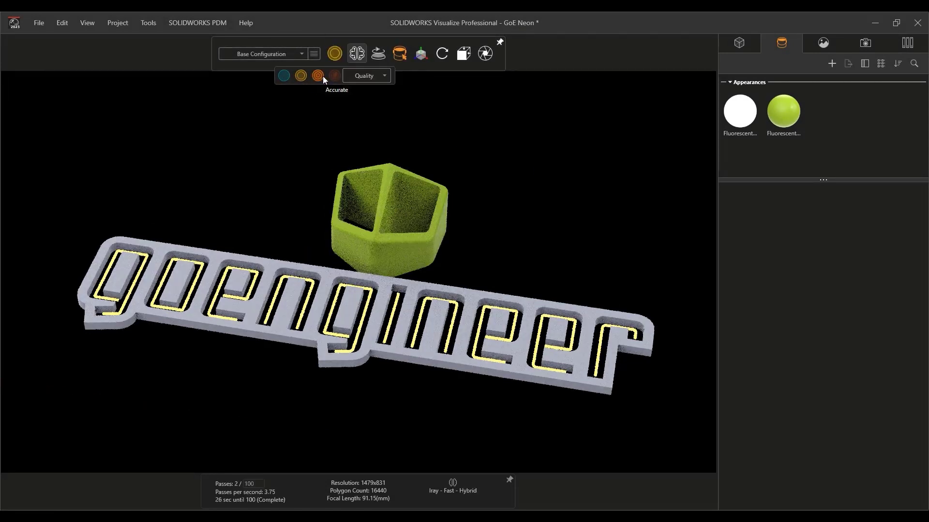
click(320, 78)
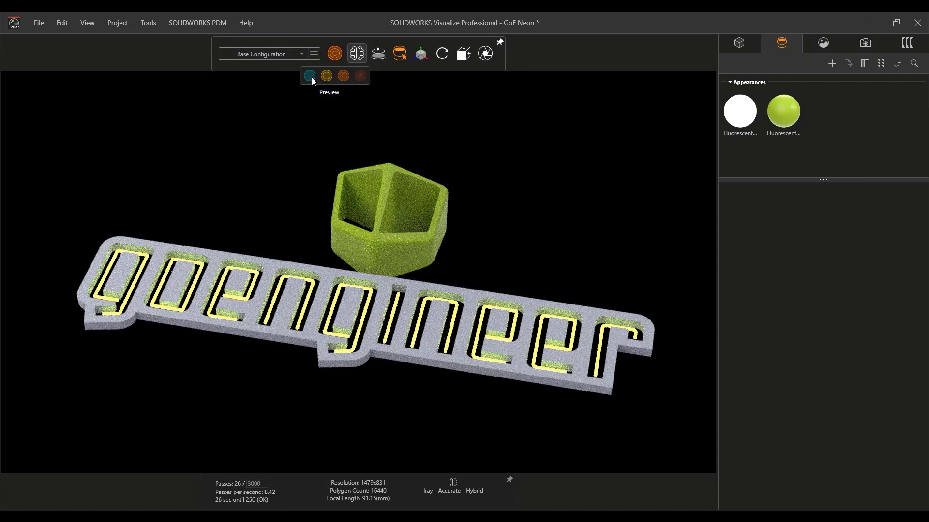
Return the viewport to Preview and choose the 3DS Stellar Physically Correct render engine in Options.
click(312, 77)
click(148, 23)
click(155, 155)
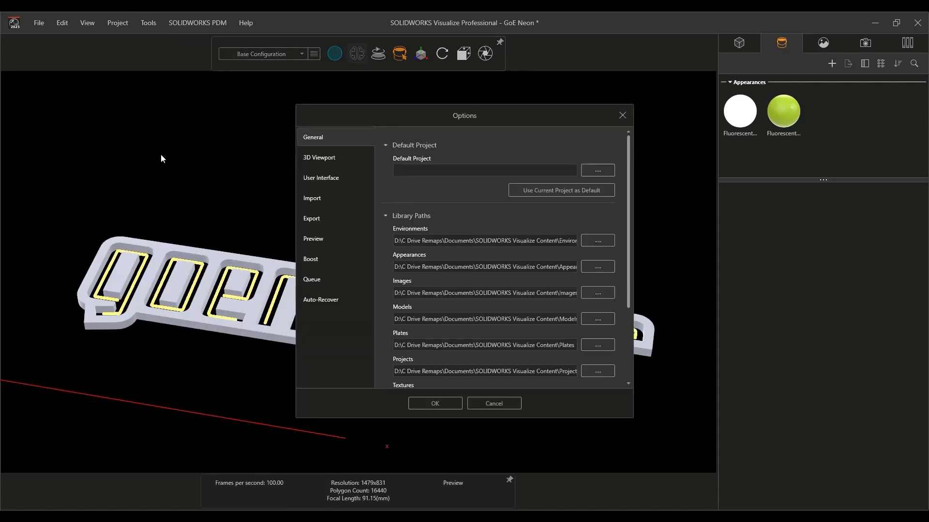
click(317, 159)
drag(371, 114, 289, 101)
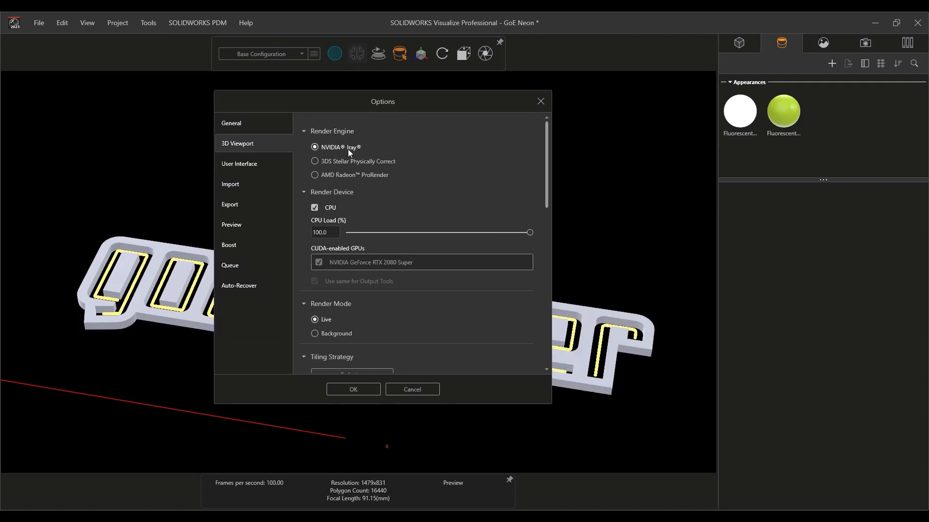
click(324, 162)
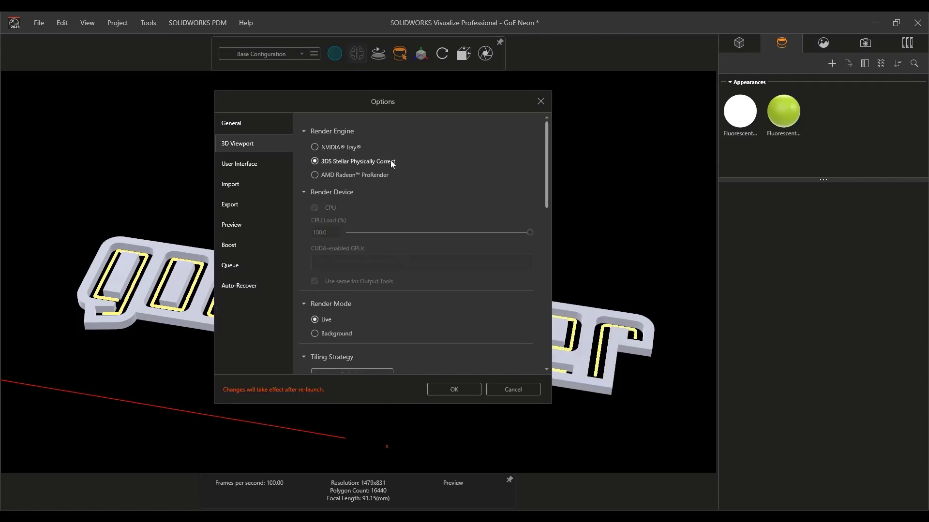
click(379, 176)
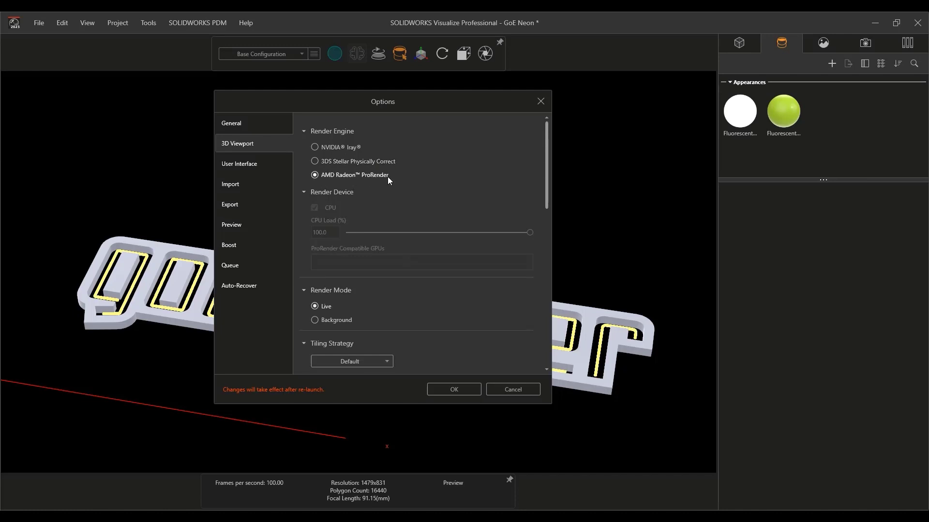
click(373, 164)
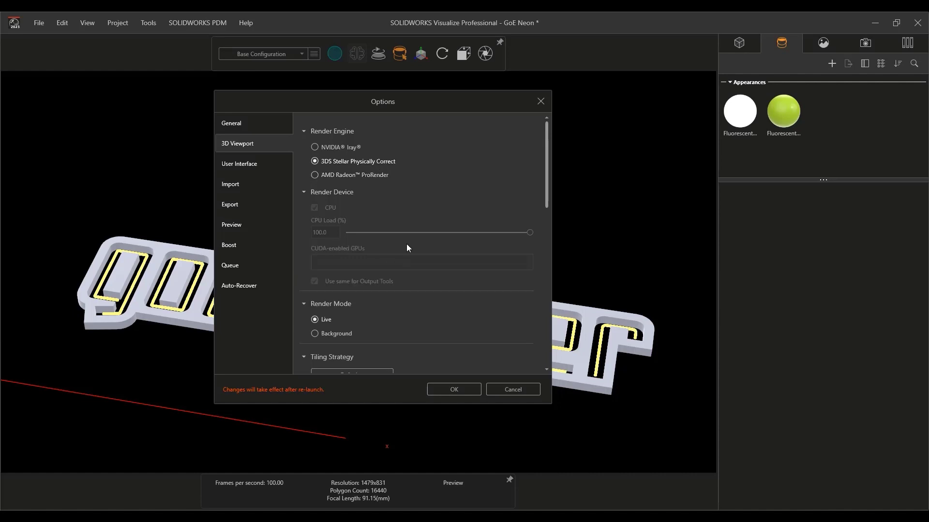
click(455, 390)
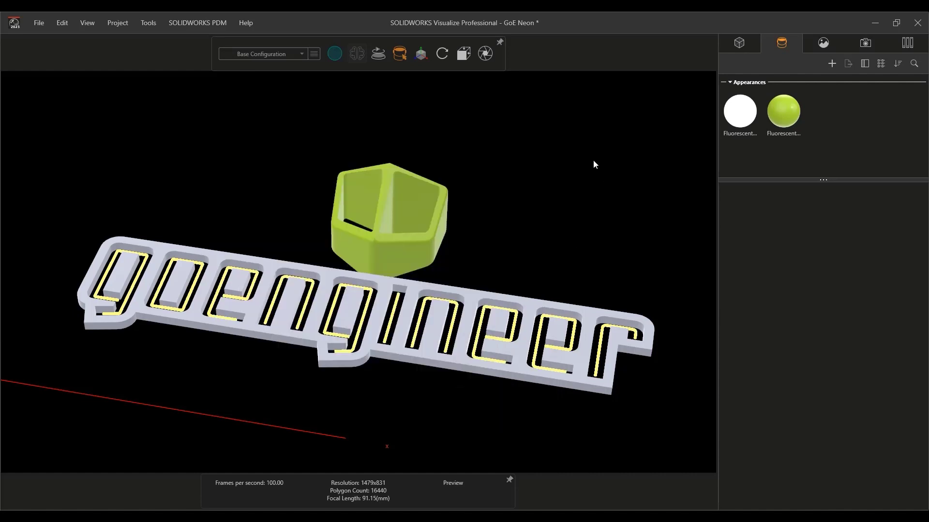